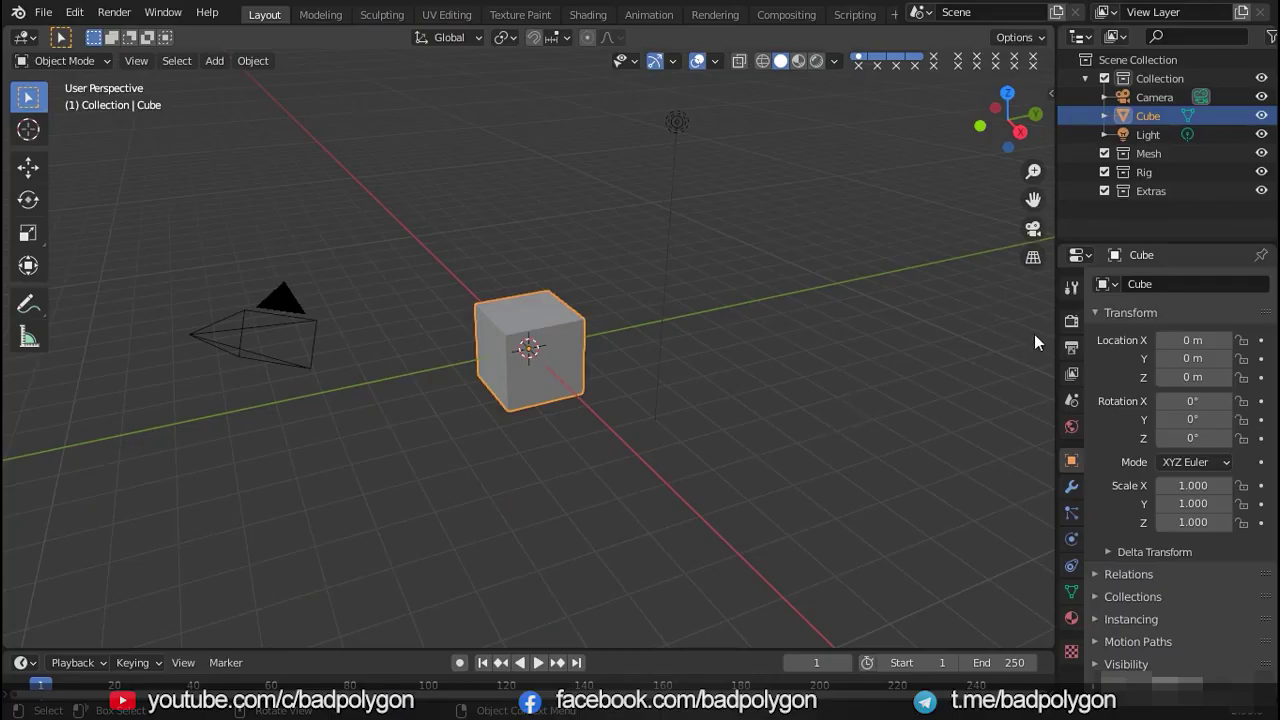
- Switch the render engine to Cycles on GPU Compute and widen the properties panel
left_click(1071, 321)
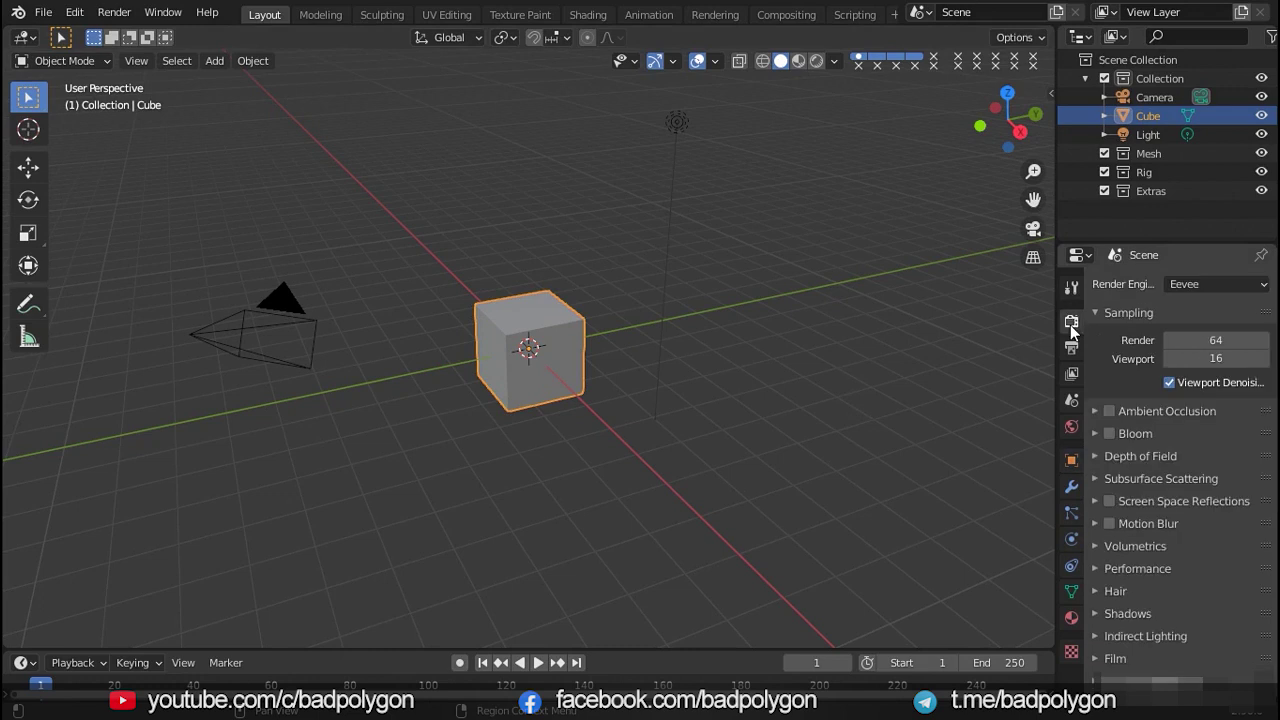
left_click(1192, 284)
left_click(1191, 346)
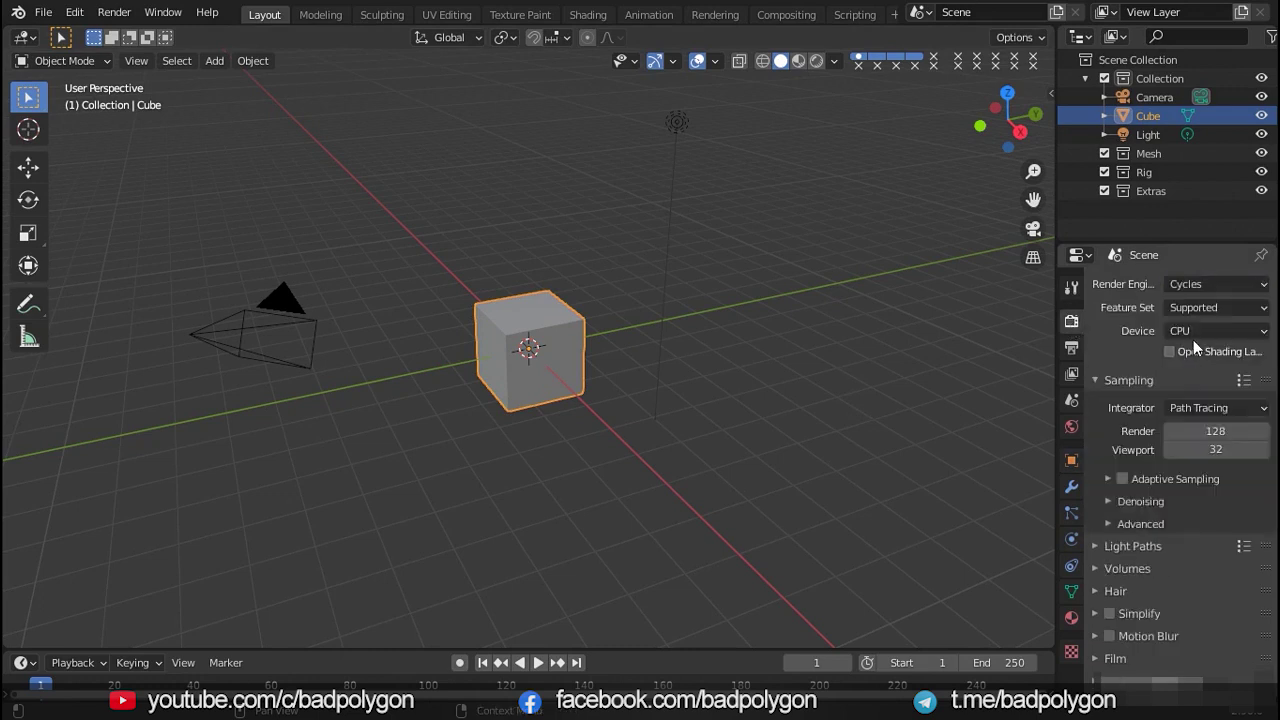
left_click(1199, 330)
left_click(1198, 373)
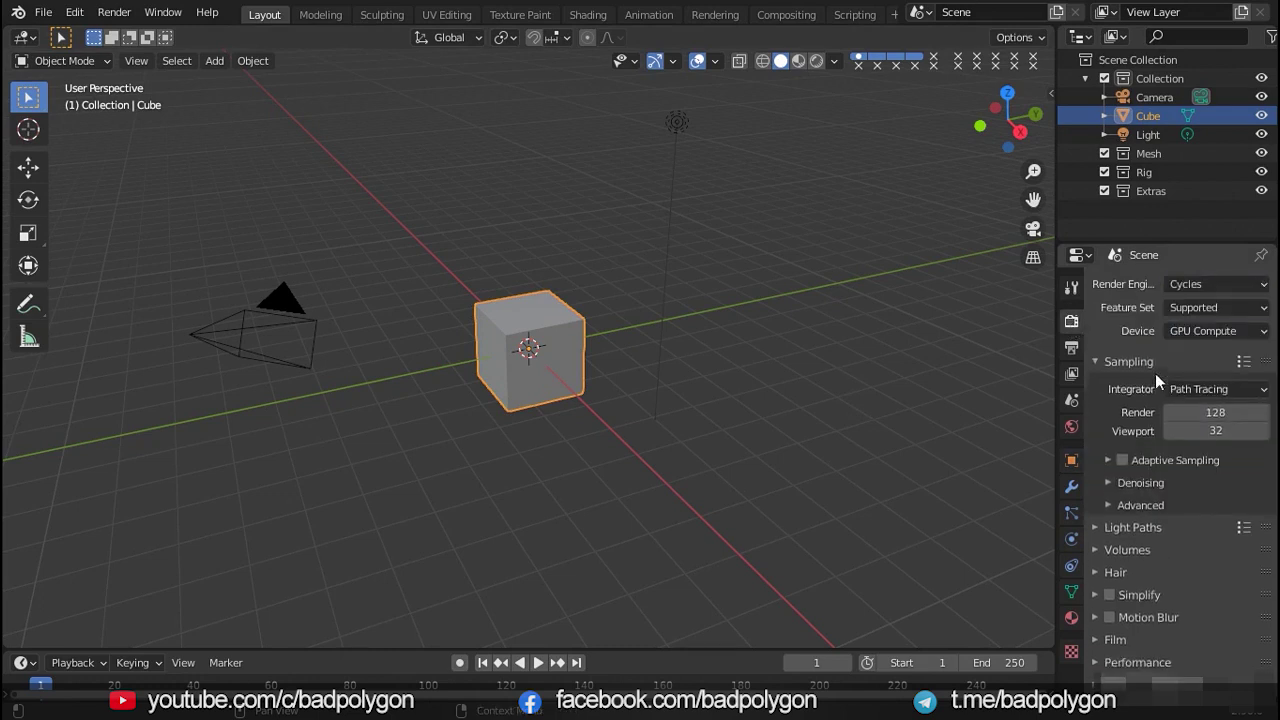
left_click_drag(1056, 330, 970, 338)
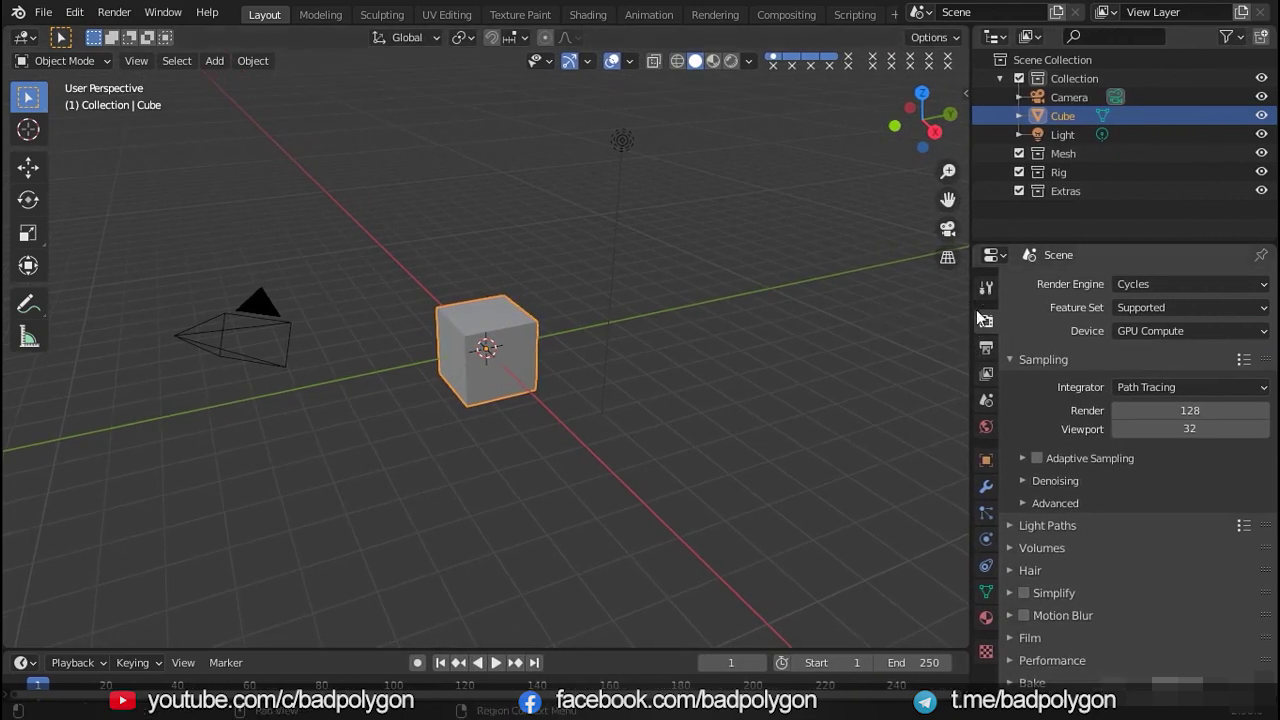
- Drive the world colour with a Nishita Sky Texture, Sun Disc on at 15° elevation
left_click(985, 429)
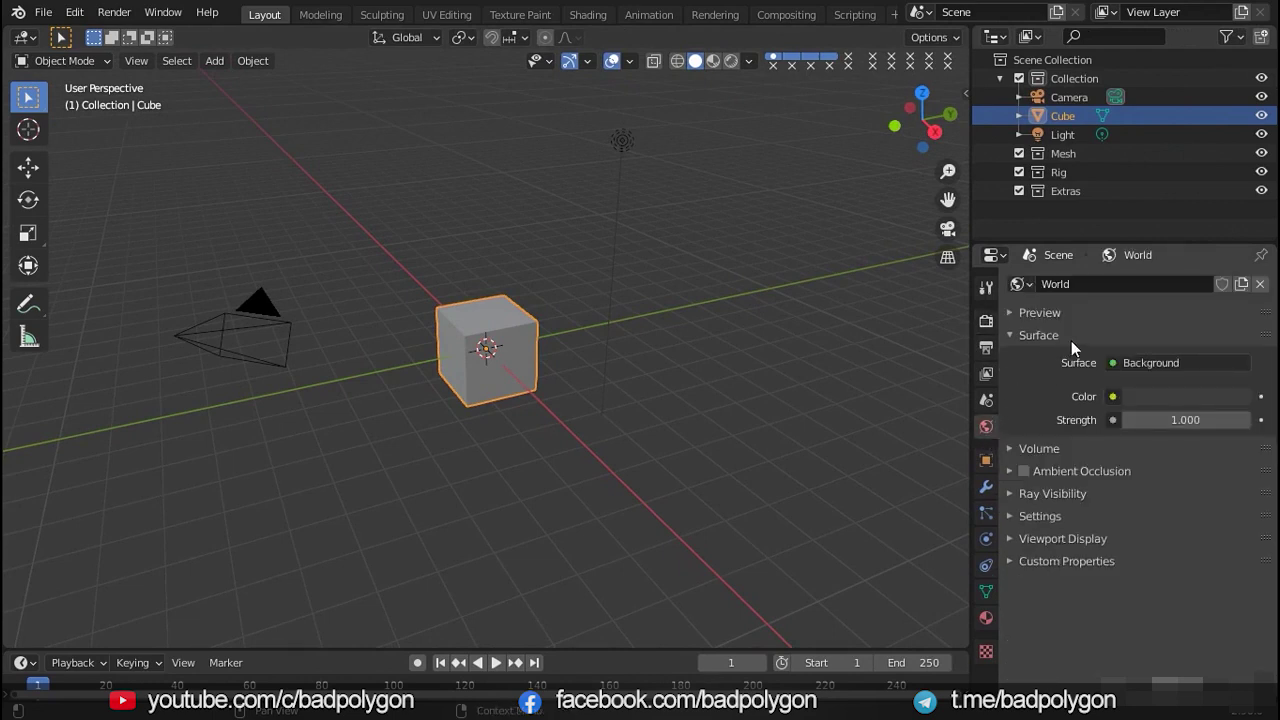
left_click(1112, 397)
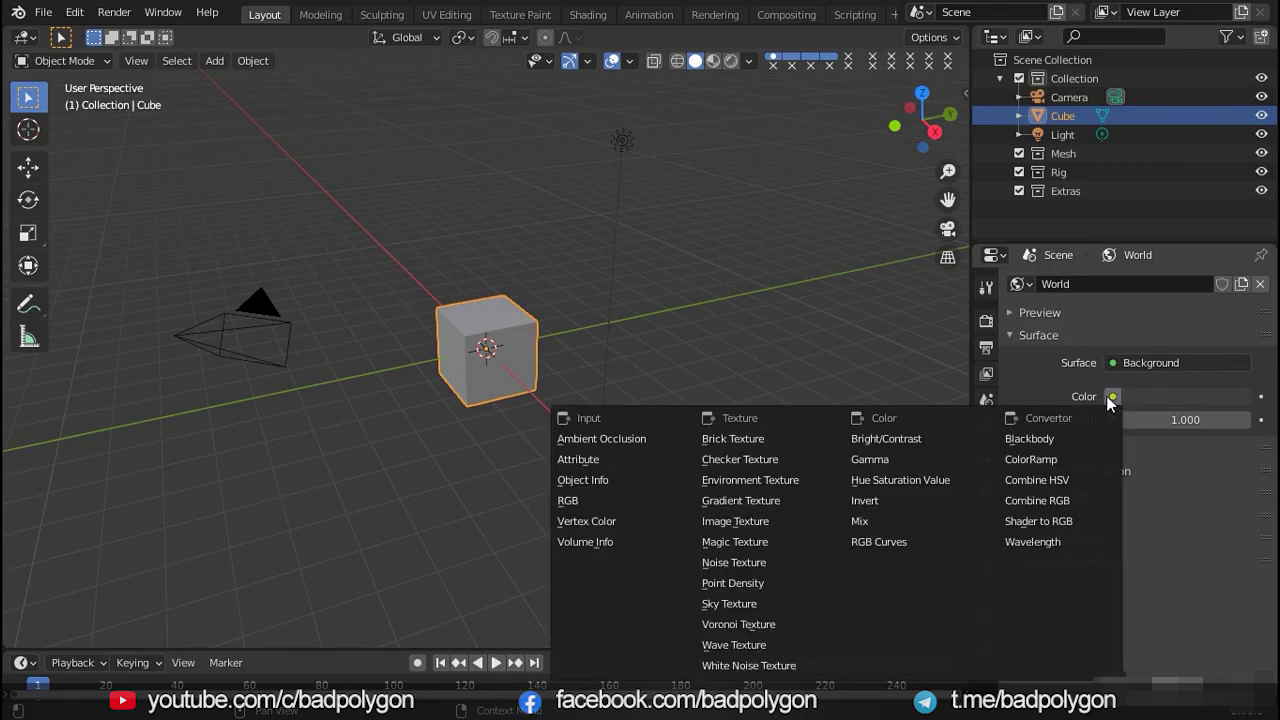
left_click(759, 603)
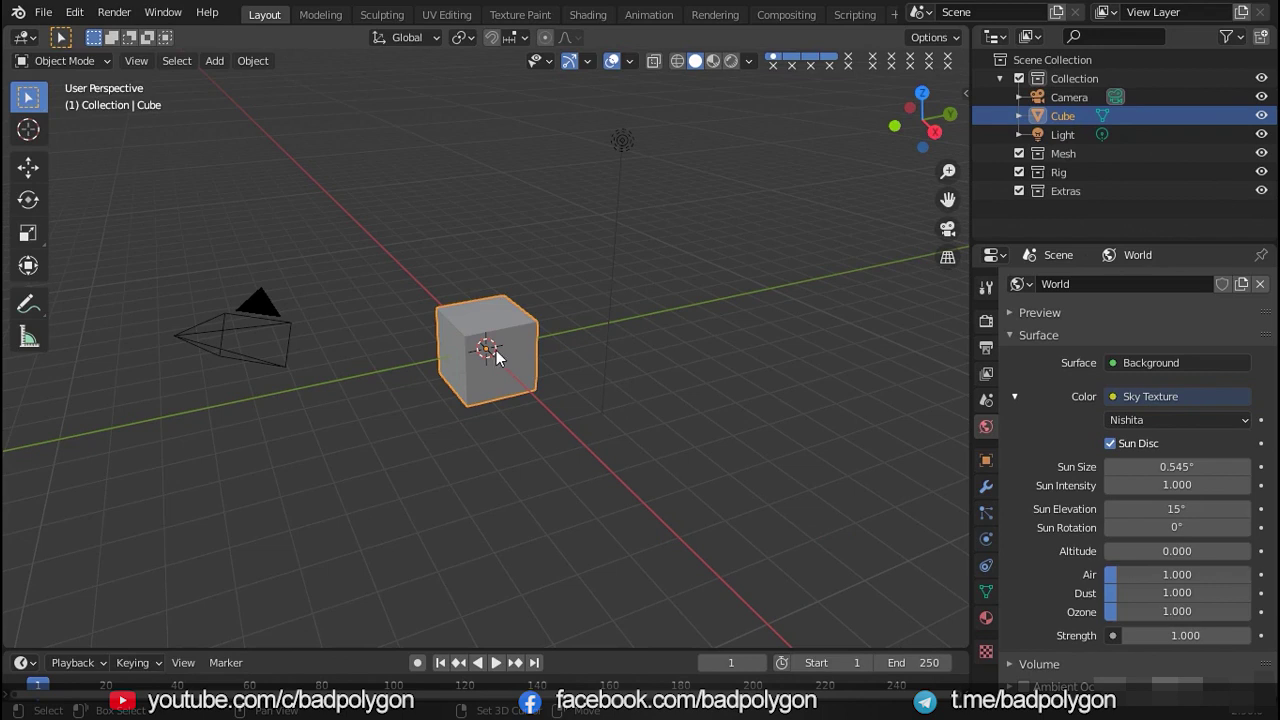
left_click(212, 61)
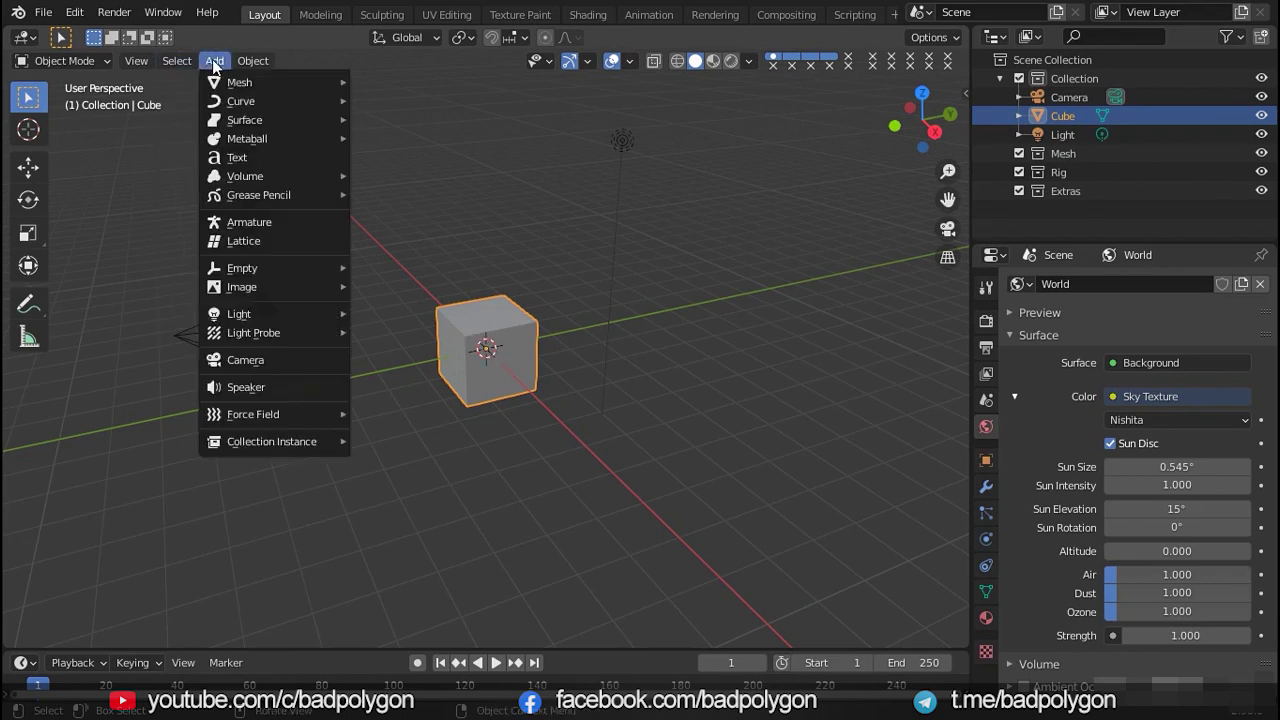
- Add a plane scaled up under the cube as ground, and delete the default light
mouse_move(240, 82)
left_click(389, 81)
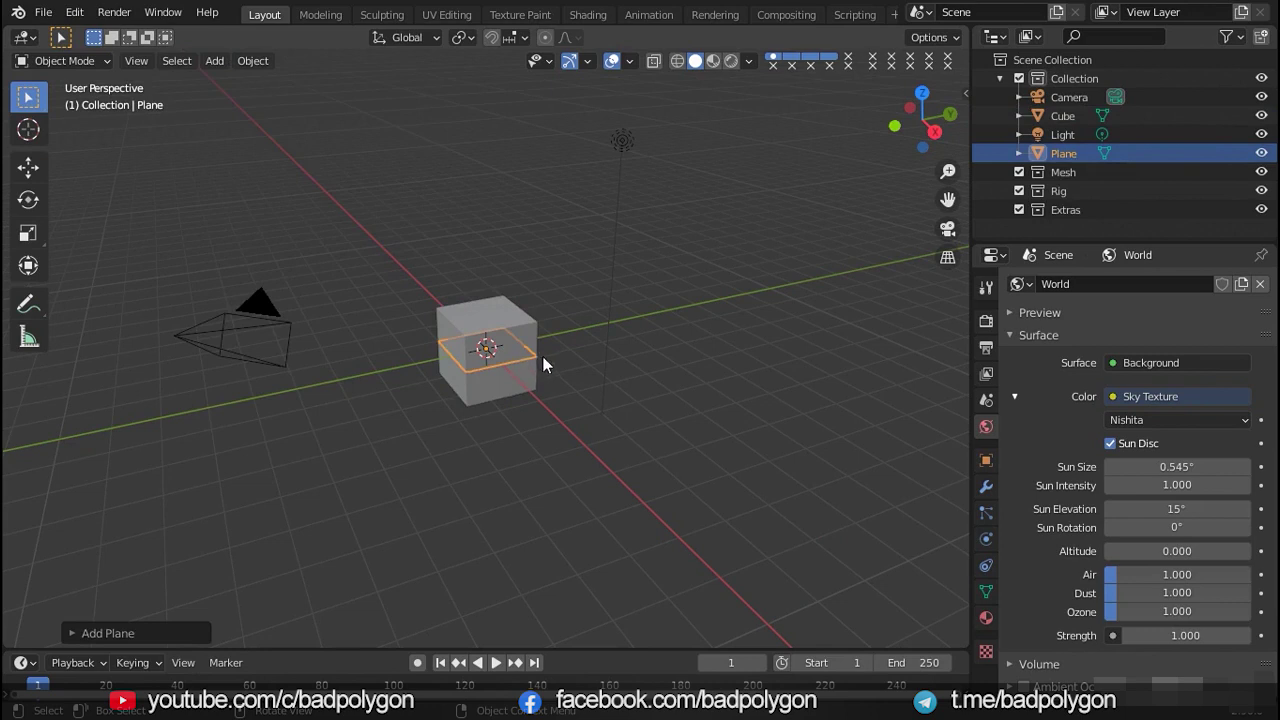
key("s")
left_click(825, 390)
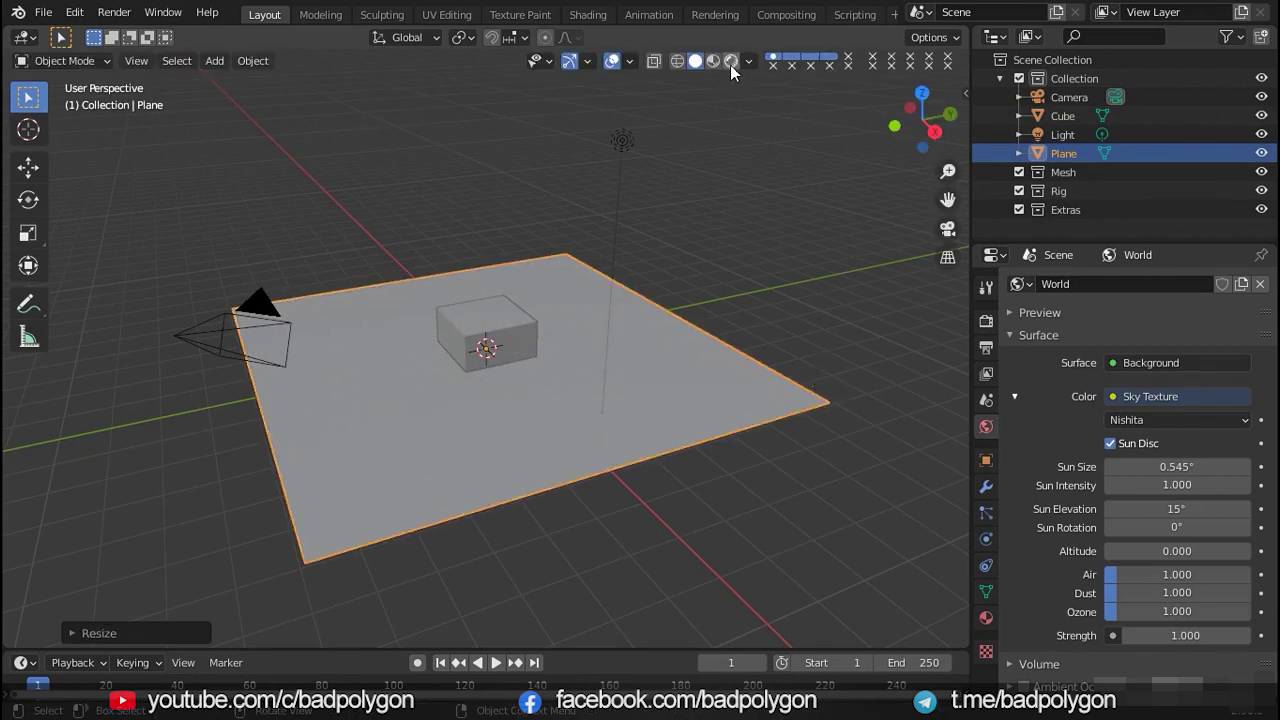
left_click(623, 143)
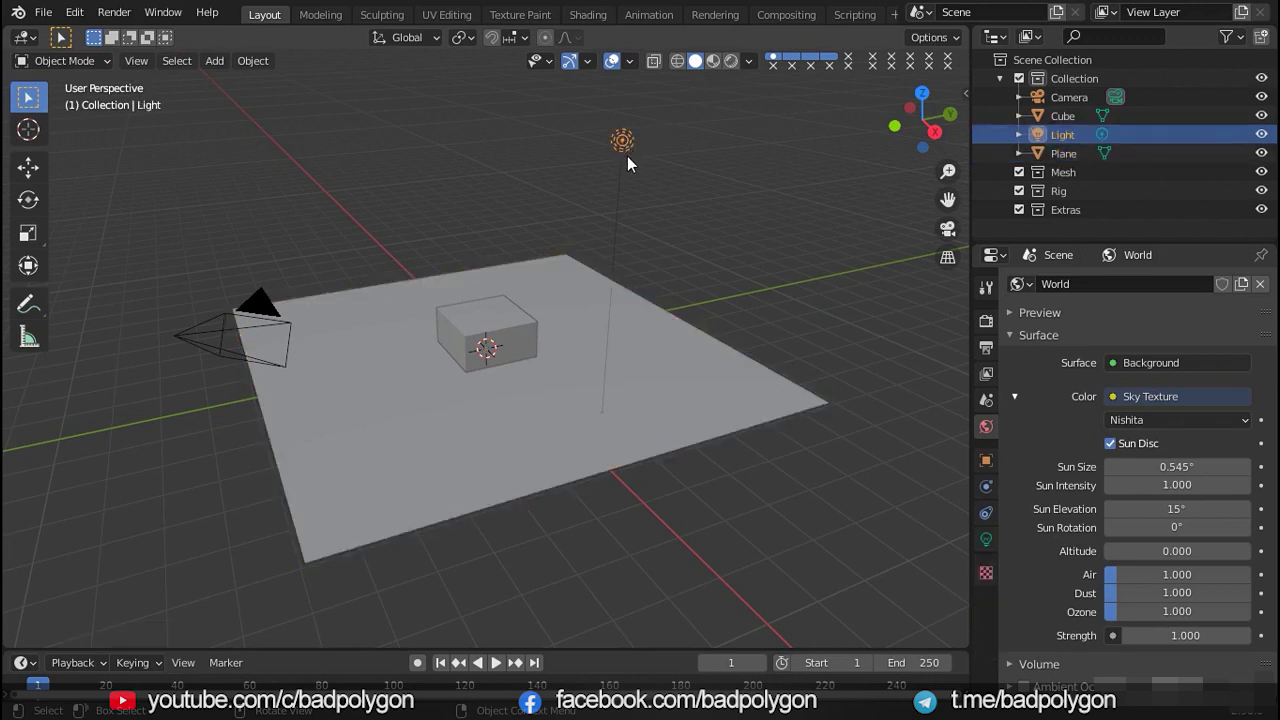
key("Delete")
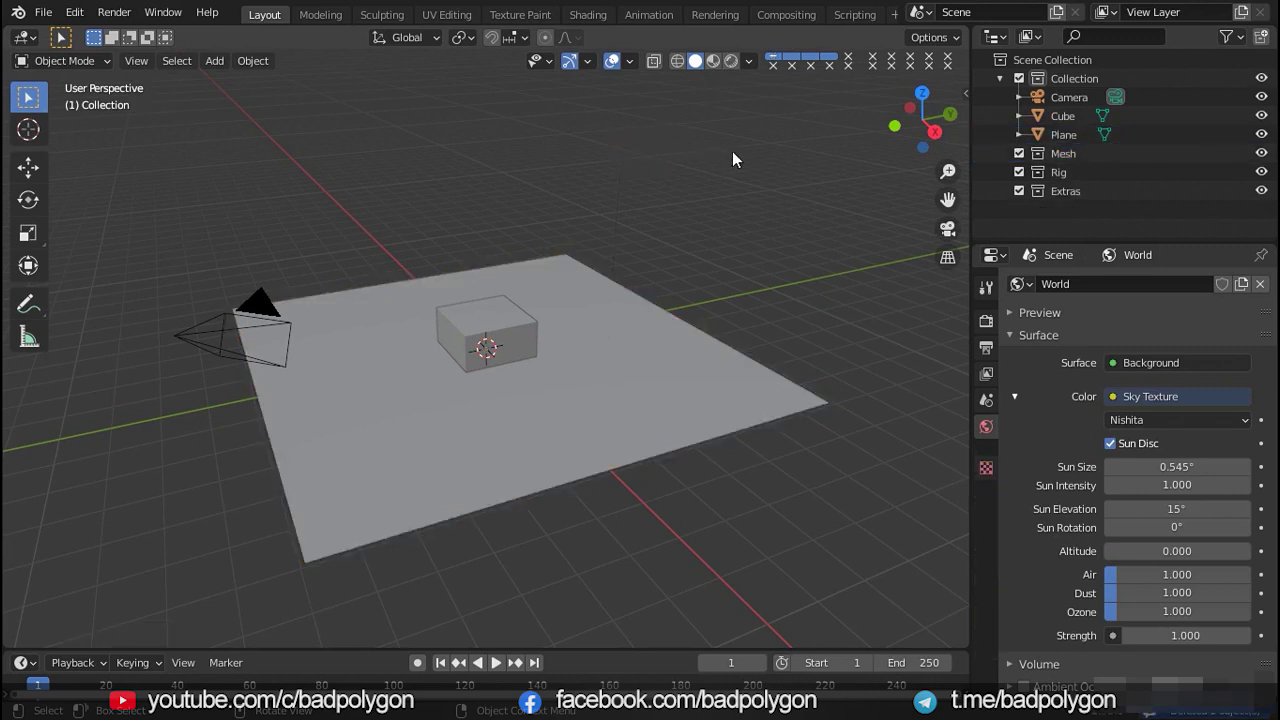
- View the scene in Rendered shading from a low angle and lower Sun Elevation to 0.6°
left_click(731, 61)
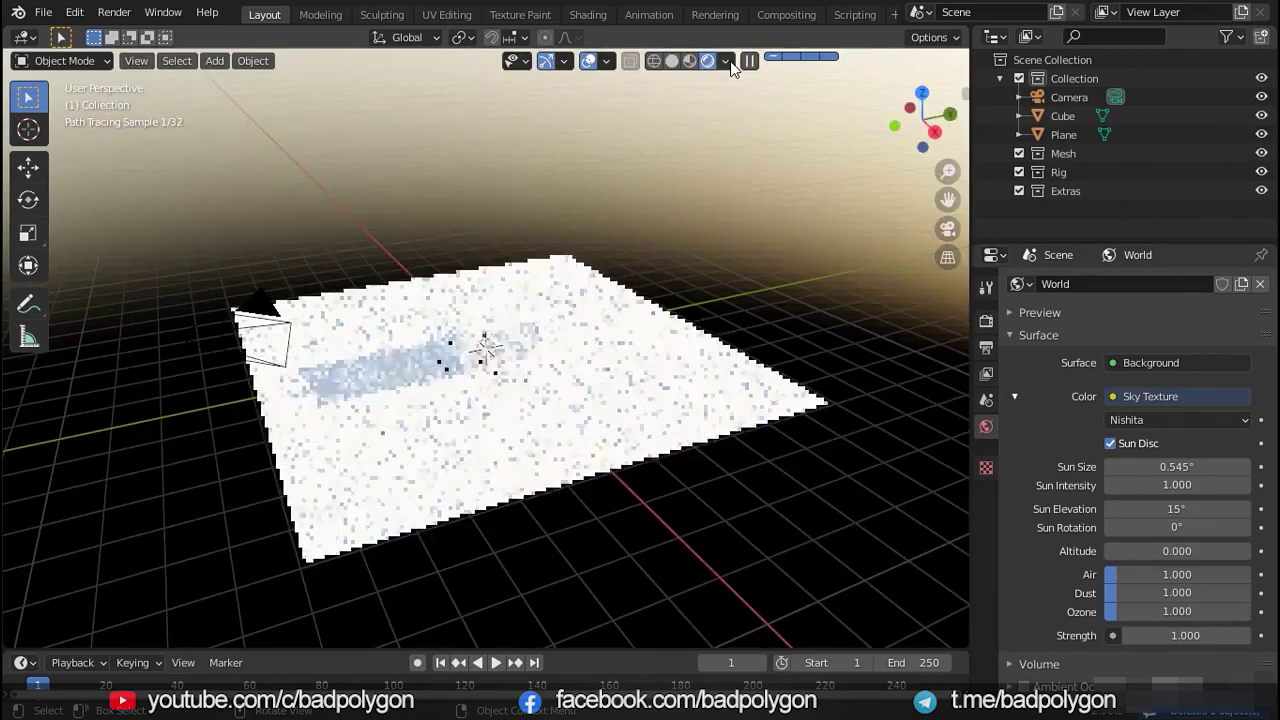
mouse_move(590, 317)
middle_mouse_down()
mouse_move(760, 314)
mouse_move(546, 277)
mouse_move(627, 399)
mouse_move(626, 334)
mouse_move(583, 316)
mouse_move(634, 363)
middle_mouse_up()
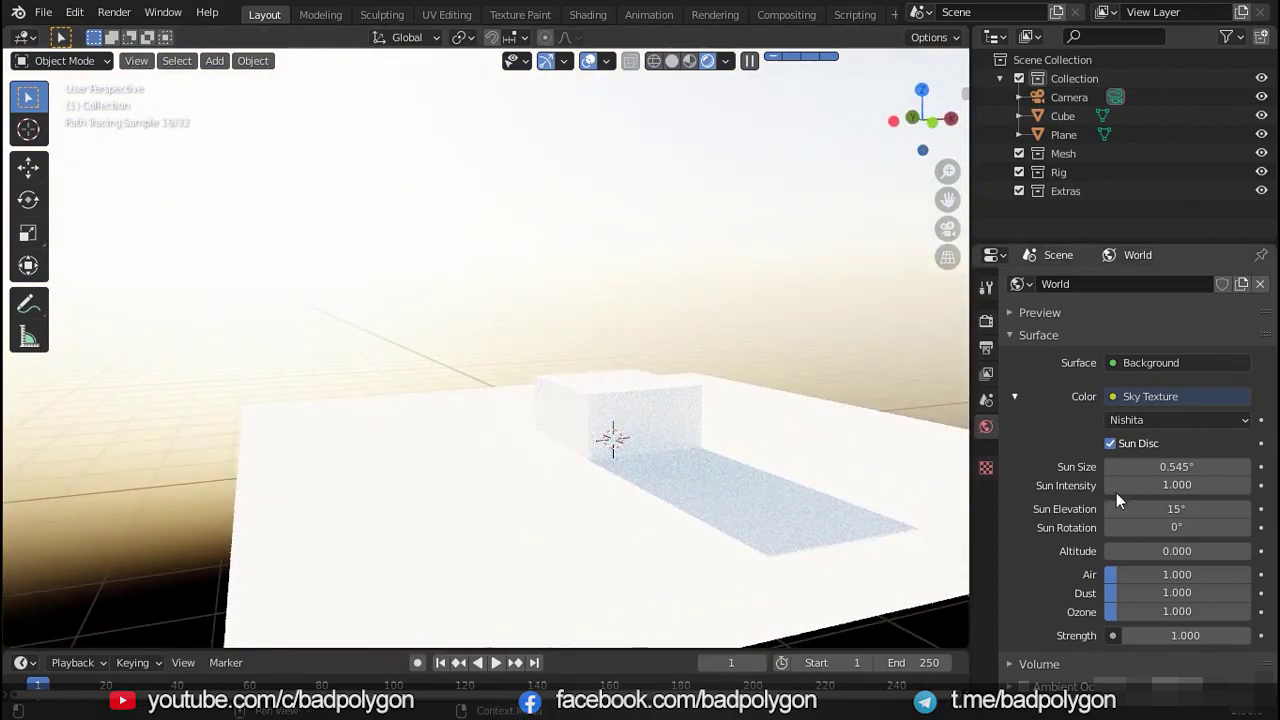
mouse_move(1201, 509)
left_mouse_down()
mouse_move(1028, 519)
mouse_move(1245, 509)
mouse_move(988, 493)
mouse_move(1053, 480)
left_mouse_up()
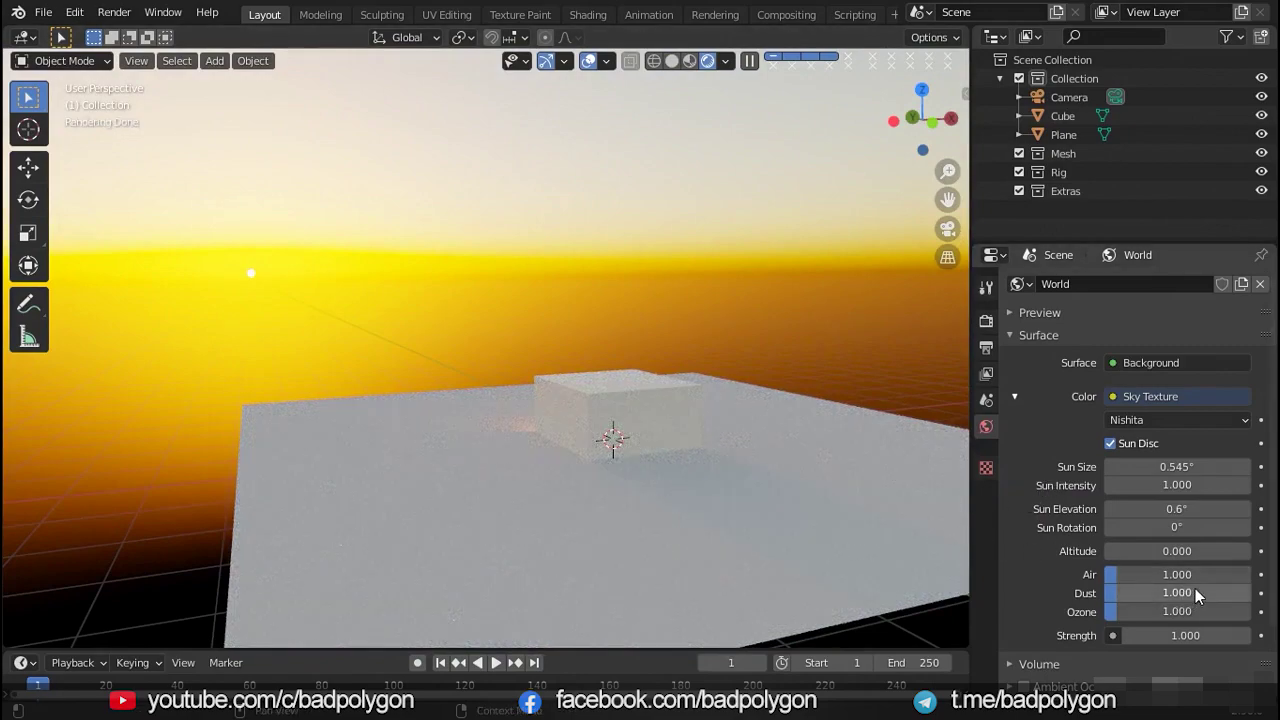
- Set the sky's Air to 0.000 and Ozone to 8.152, orbiting to check the blue sky
mouse_move(1195, 588)
left_mouse_down()
mouse_move(1167, 588)
mouse_move(1244, 592)
left_mouse_up()
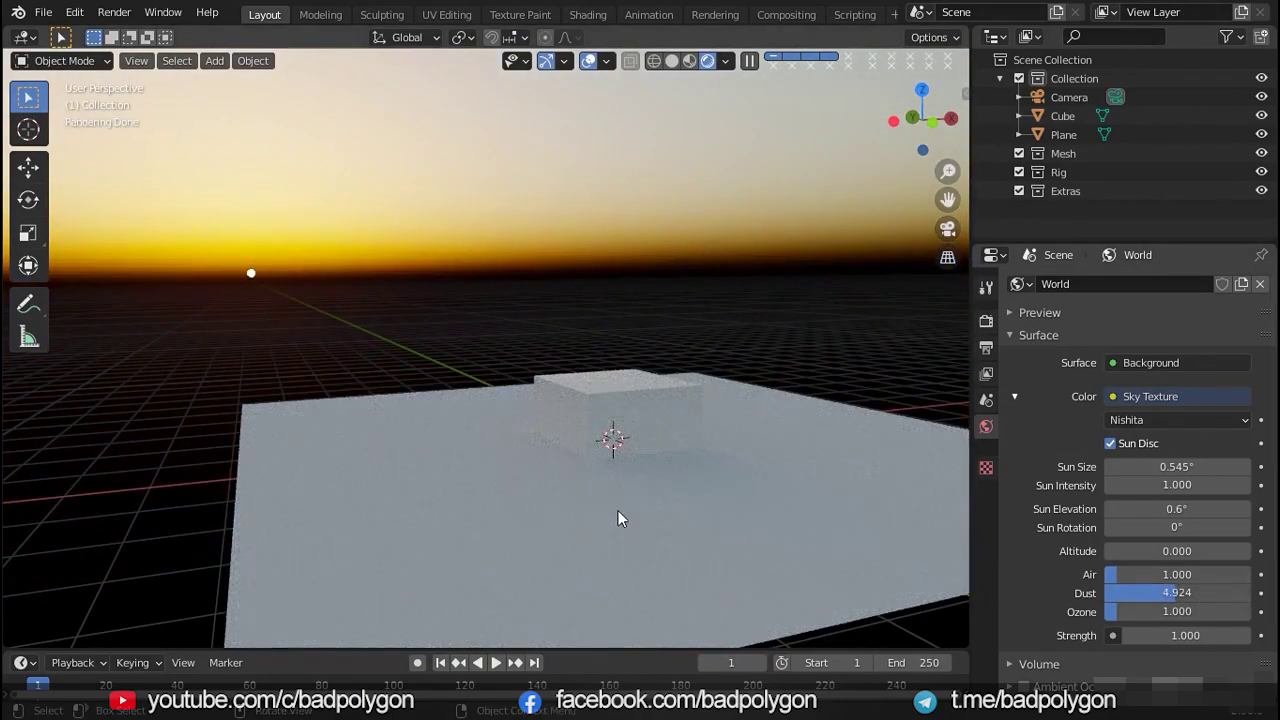
mouse_move(498, 505)
middle_mouse_down()
mouse_move(818, 510)
mouse_move(712, 519)
mouse_move(800, 508)
middle_mouse_up()
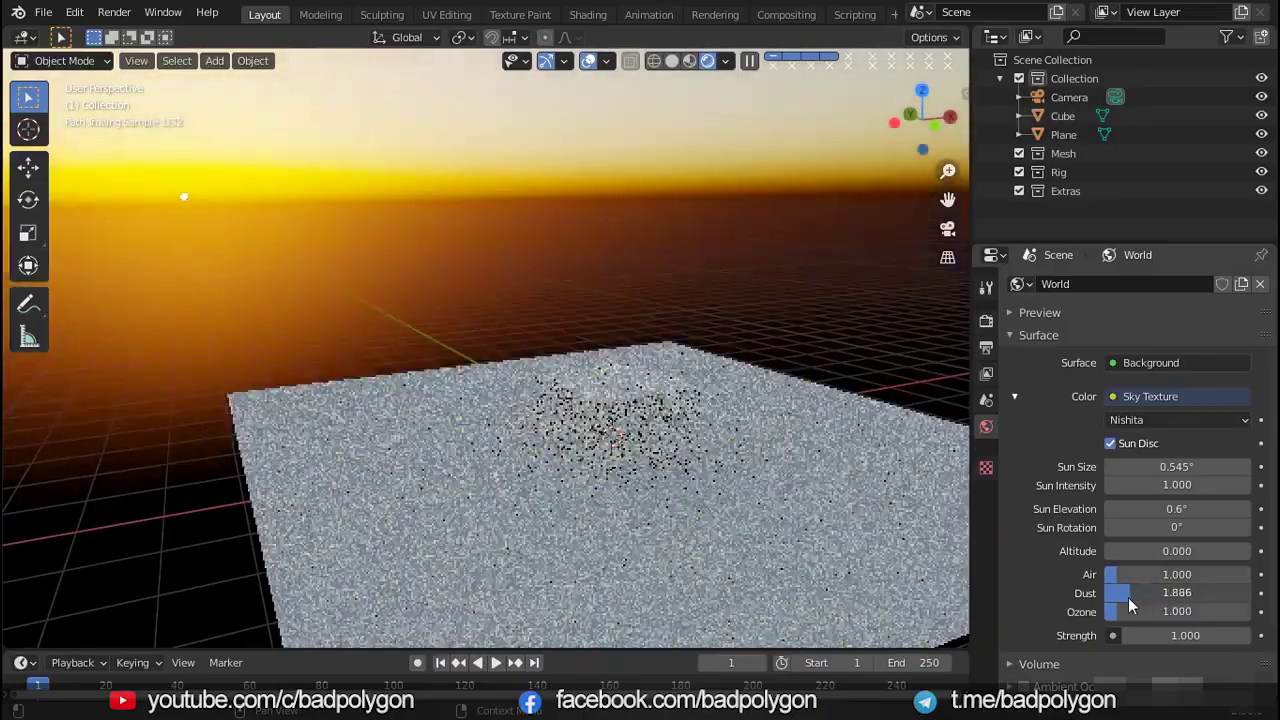
left_click_drag(1183, 598, 1123, 597)
mouse_move(590, 534)
middle_mouse_down()
mouse_move(718, 552)
mouse_move(911, 516)
mouse_move(740, 493)
mouse_move(1119, 571)
middle_mouse_up()
left_click_drag(1119, 571, 1249, 572)
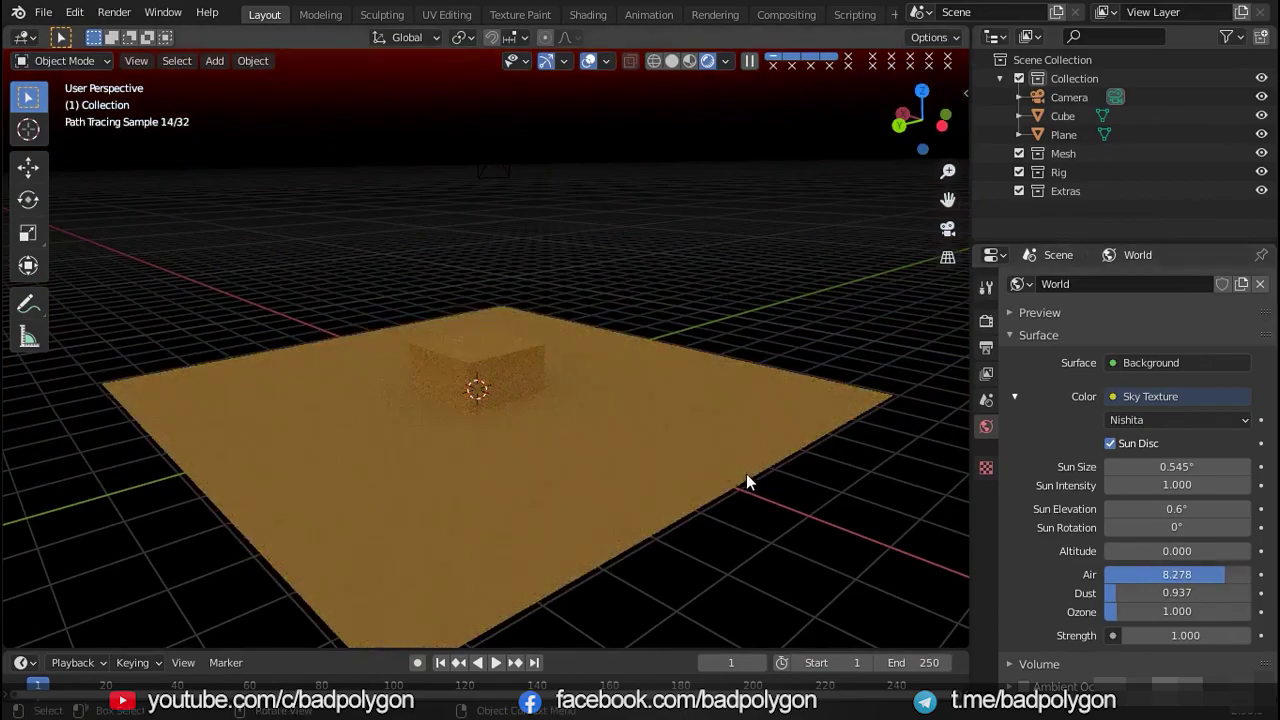
mouse_move(746, 473)
middle_mouse_down()
mouse_move(671, 449)
mouse_move(481, 477)
mouse_move(667, 542)
mouse_move(636, 499)
middle_mouse_up()
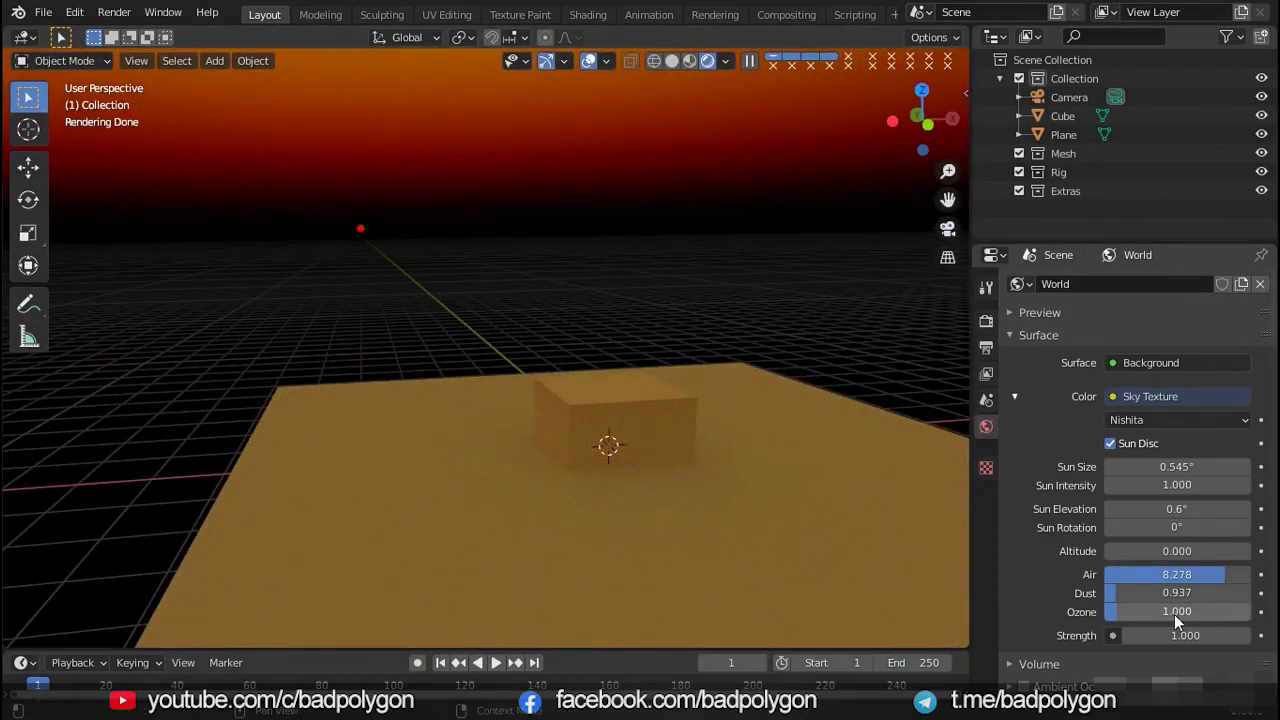
left_click_drag(1151, 609, 1235, 610)
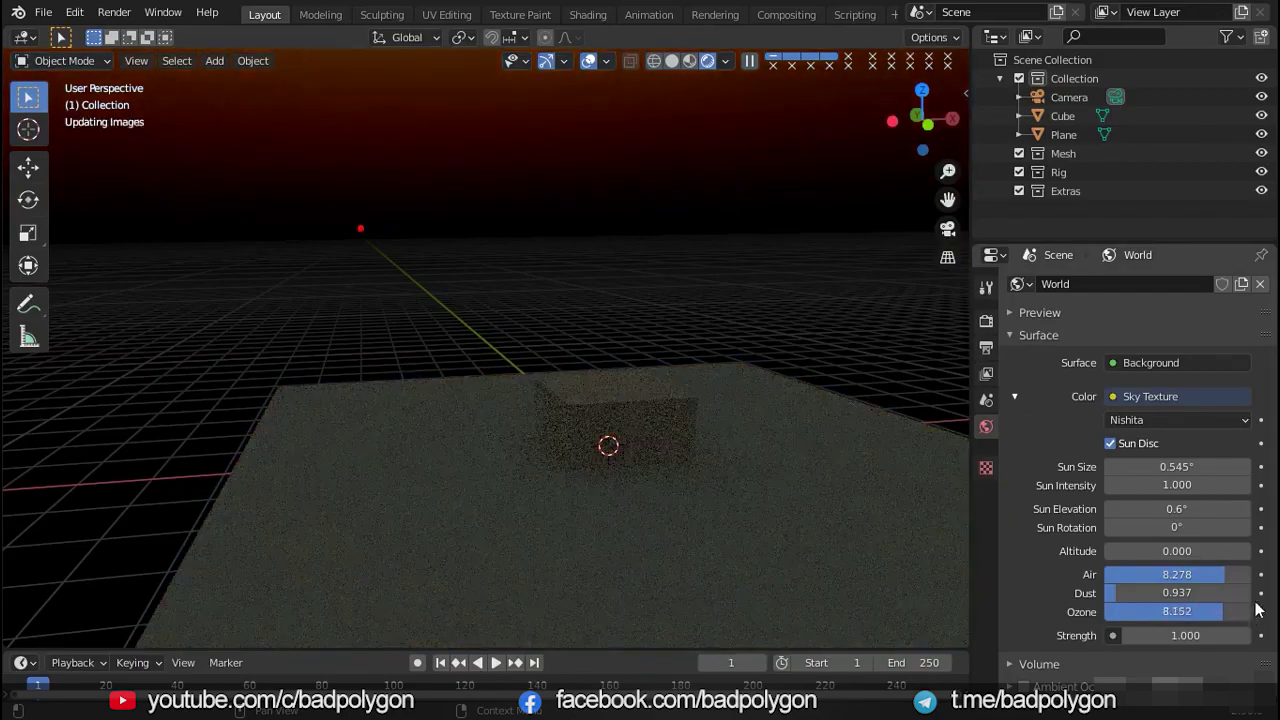
mouse_move(639, 516)
middle_mouse_down()
mouse_move(960, 535)
mouse_move(610, 542)
middle_mouse_up()
- Set Air to 0.886 and Ozone to 0, and settle Altitude at 6.1 after trying higher values
left_click_drag(1226, 572, 1063, 578)
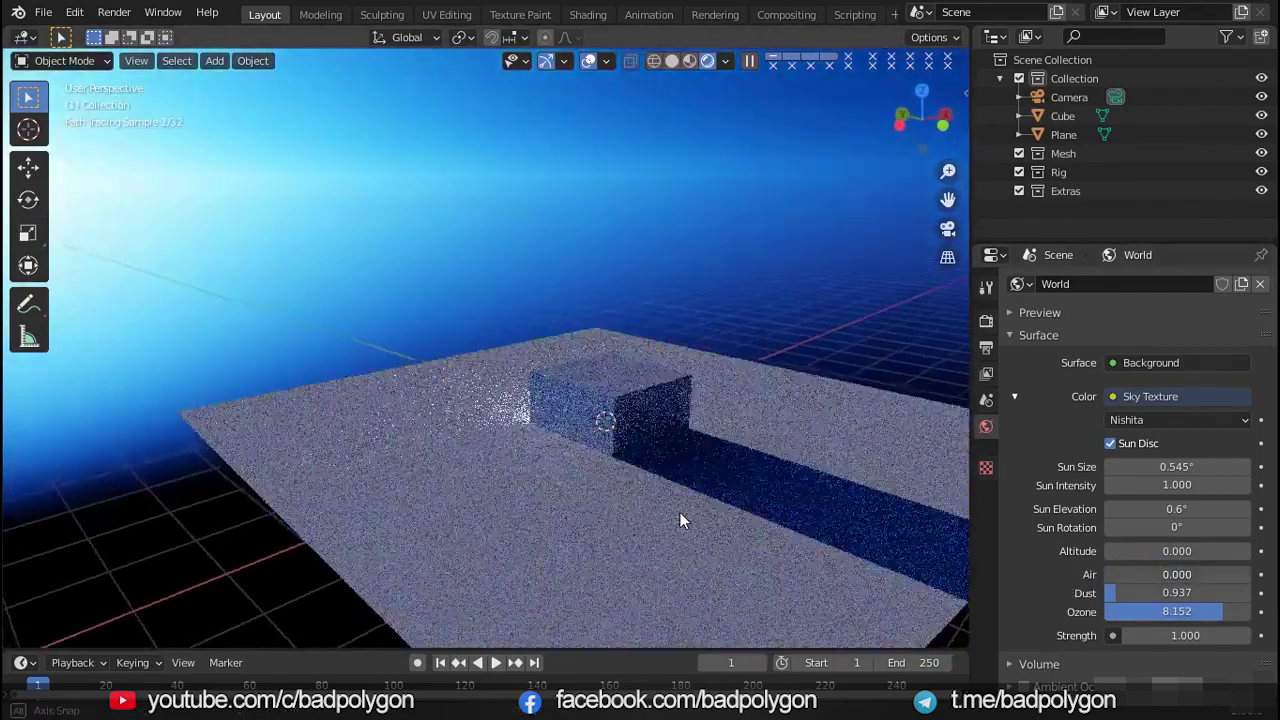
mouse_move(680, 513)
middle_mouse_down()
mouse_move(740, 515)
mouse_move(570, 513)
mouse_move(492, 331)
mouse_move(476, 352)
mouse_move(551, 358)
middle_mouse_up()
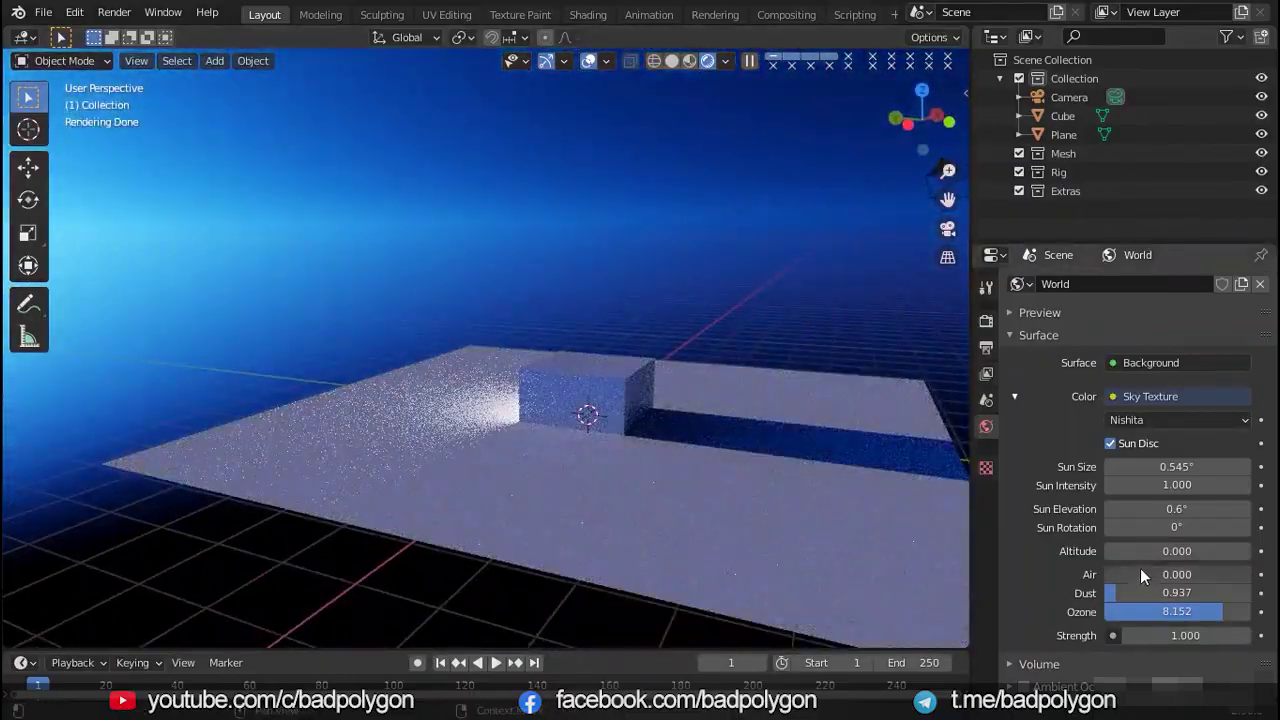
mouse_move(1141, 574)
left_mouse_down()
mouse_move(1167, 570)
mouse_move(1154, 570)
left_mouse_up()
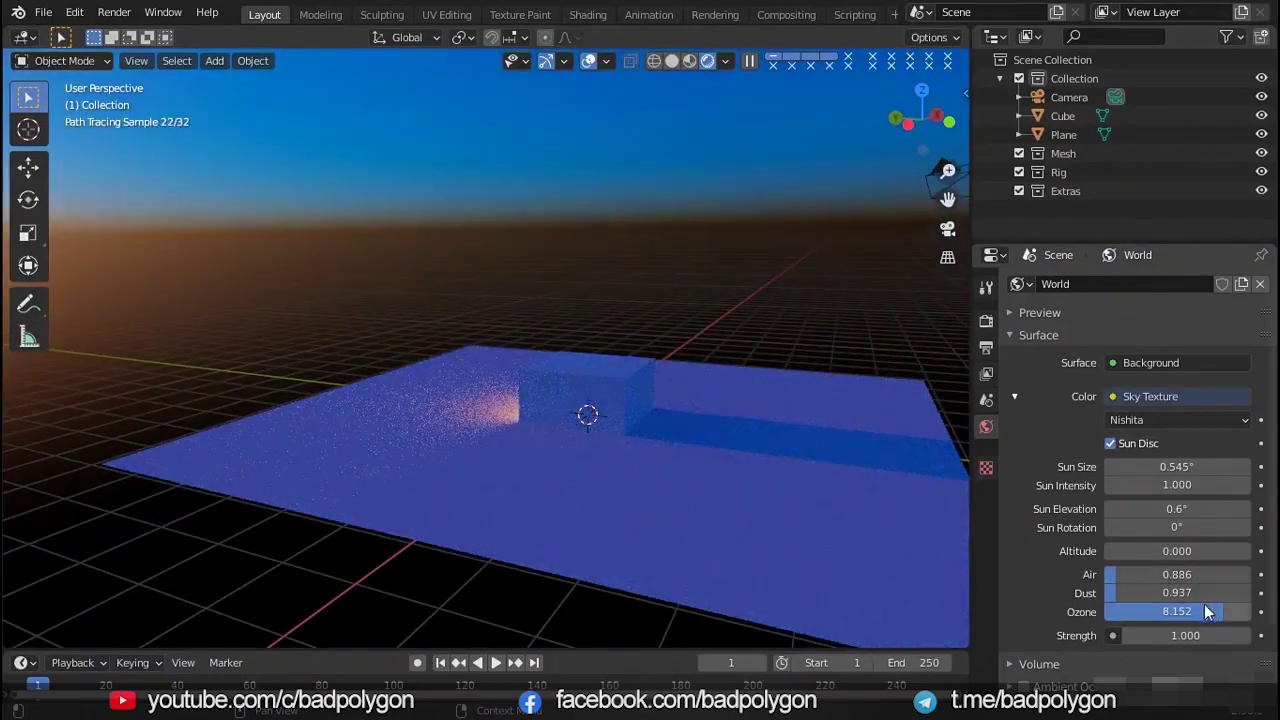
left_click_drag(1210, 619, 1085, 613)
left_click_drag(1125, 556, 1265, 556)
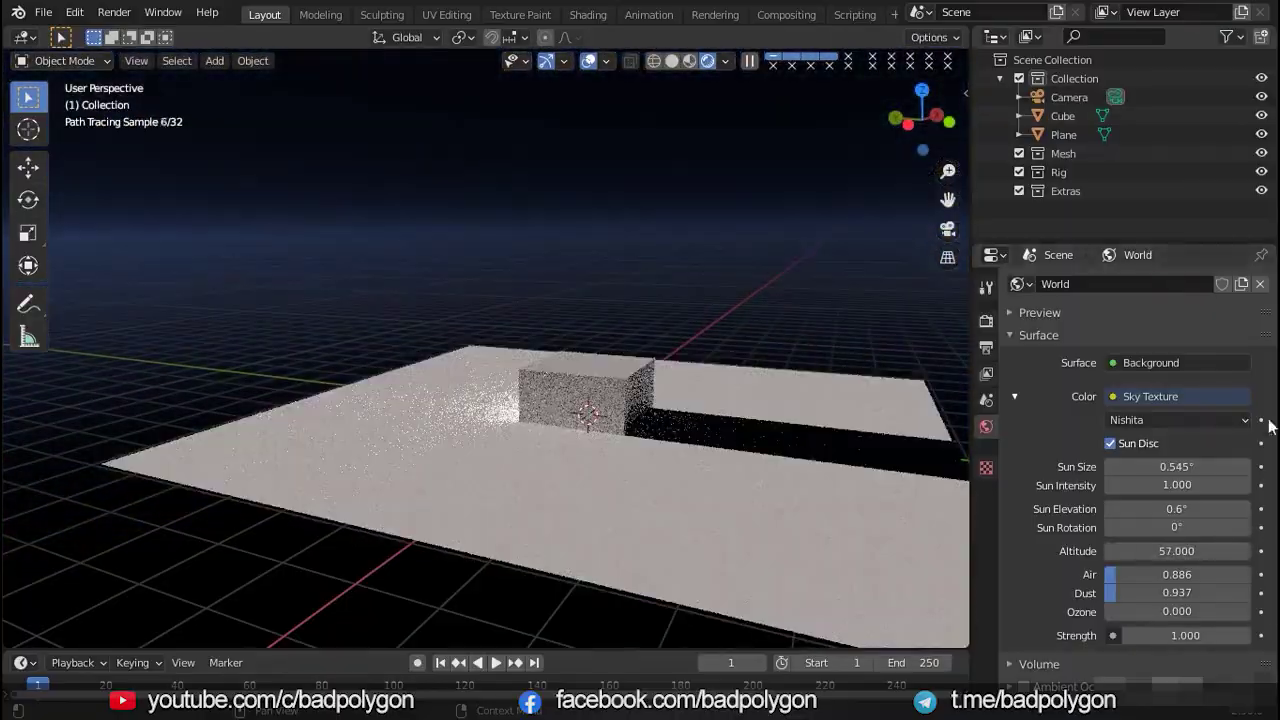
middle_click_drag(571, 405, 349, 380)
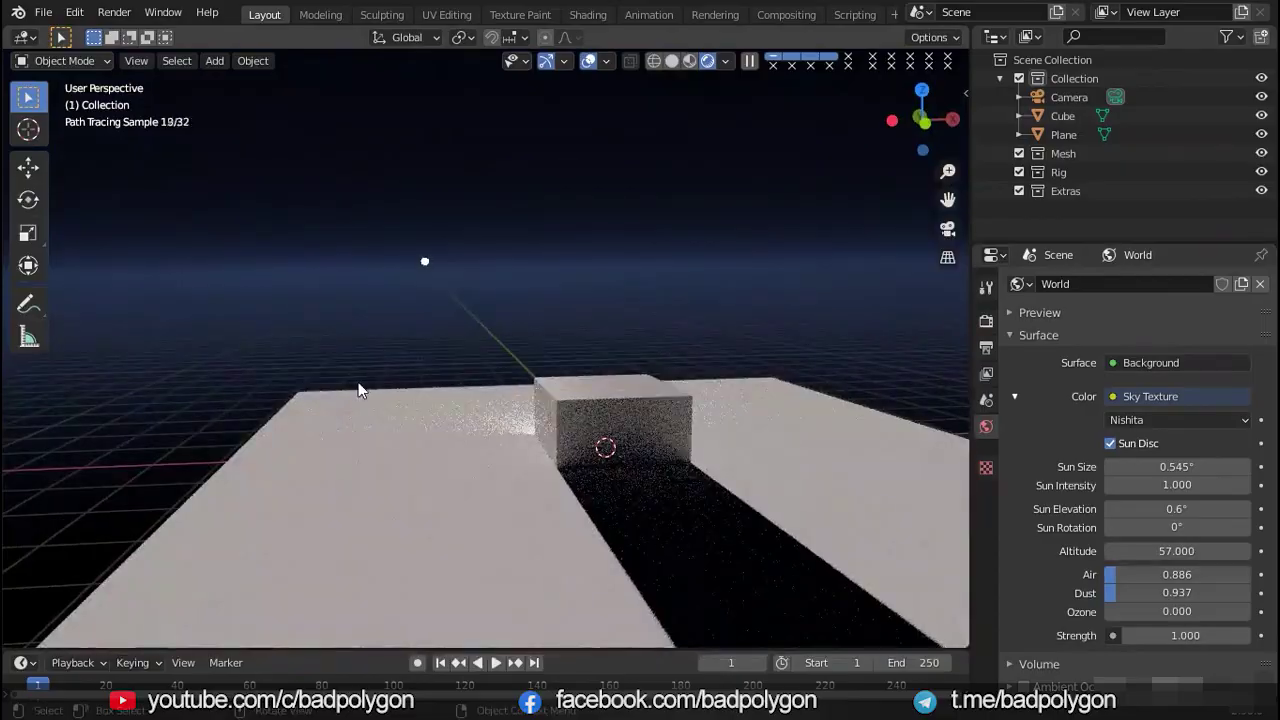
mouse_move(1200, 550)
left_mouse_down()
mouse_move(930, 570)
mouse_move(754, 556)
mouse_move(500, 390)
left_mouse_up()
type("1")
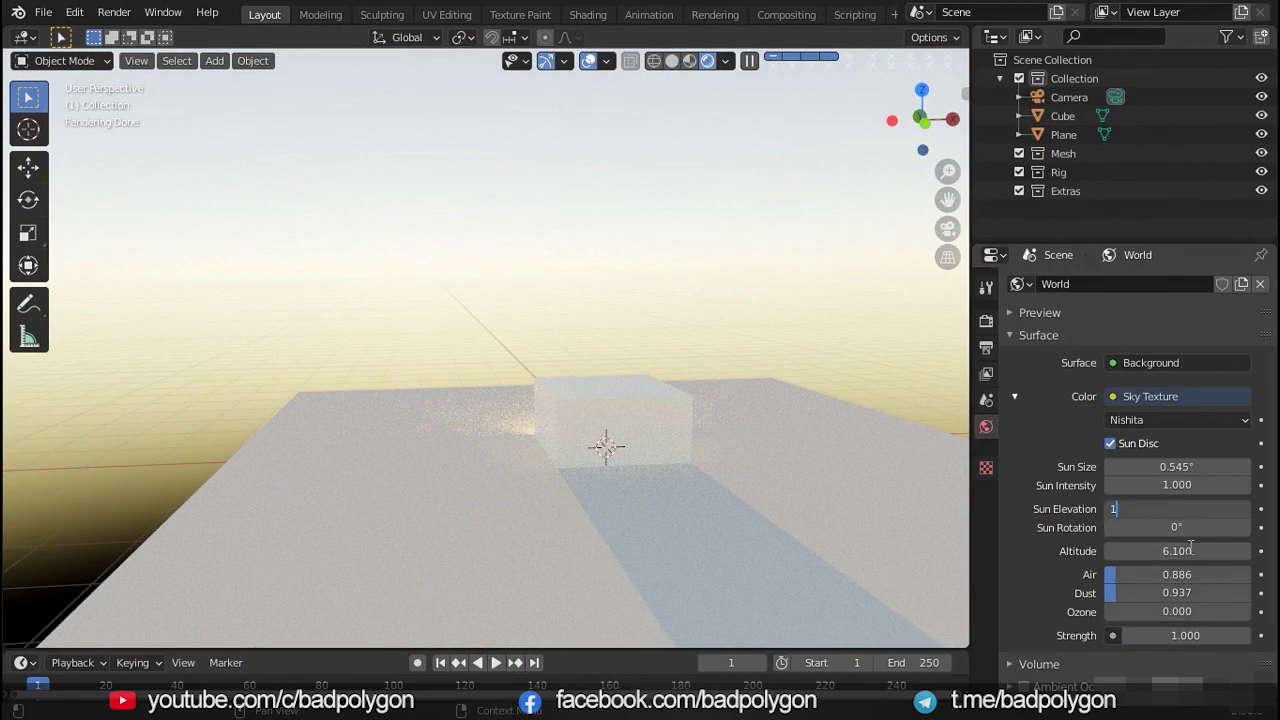
- Enter Sun Elevation 1°, Altitude 0, Air 0 and Dust 10, and raise world Strength to about 12
key("Tab")
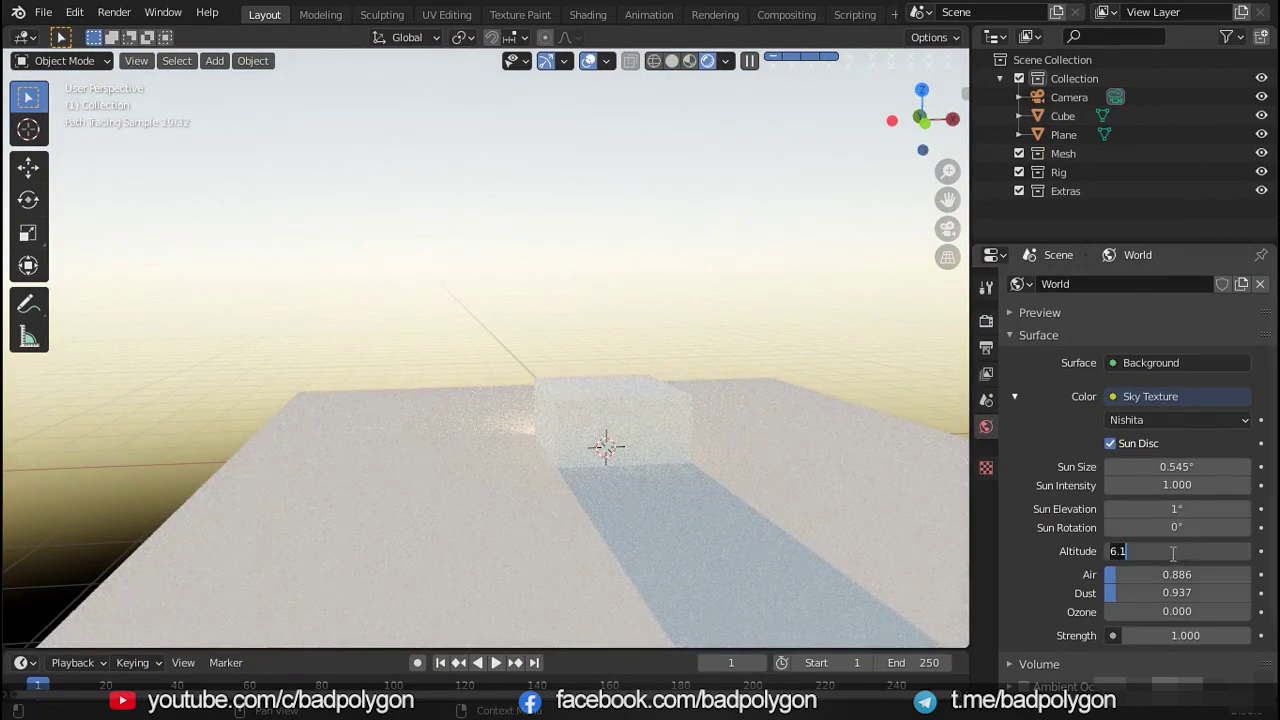
type("0")
key("Return")
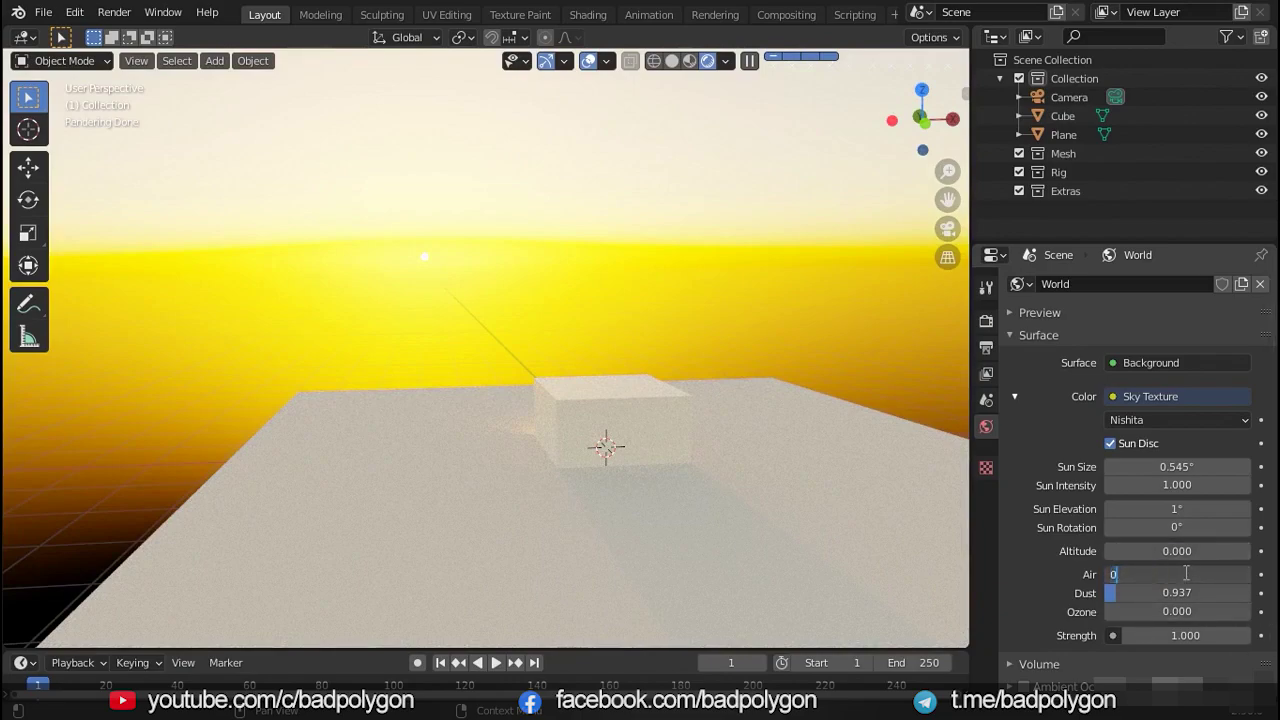
key("Tab")
type("1")
key("Return")
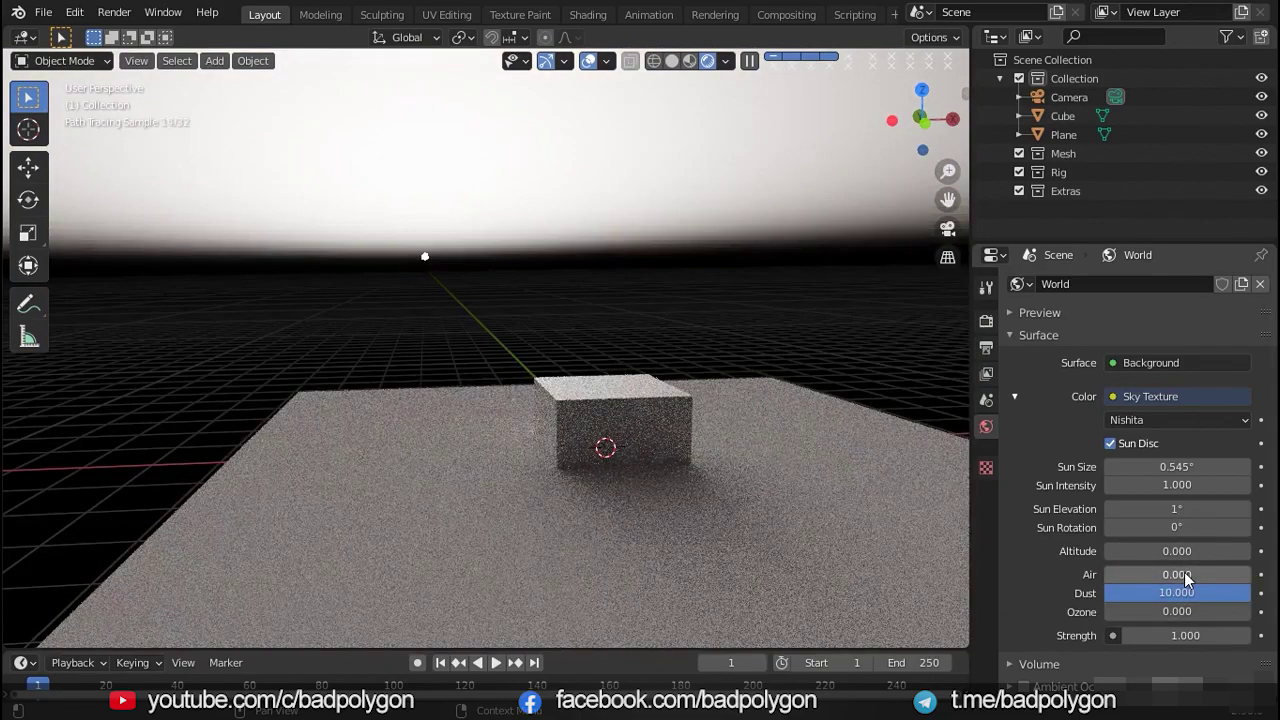
mouse_move(681, 481)
middle_mouse_down()
mouse_move(798, 453)
mouse_move(854, 498)
mouse_move(767, 488)
middle_mouse_up()
mouse_move(1168, 637)
left_mouse_down()
mouse_move(1230, 637)
mouse_move(1190, 637)
left_mouse_up()
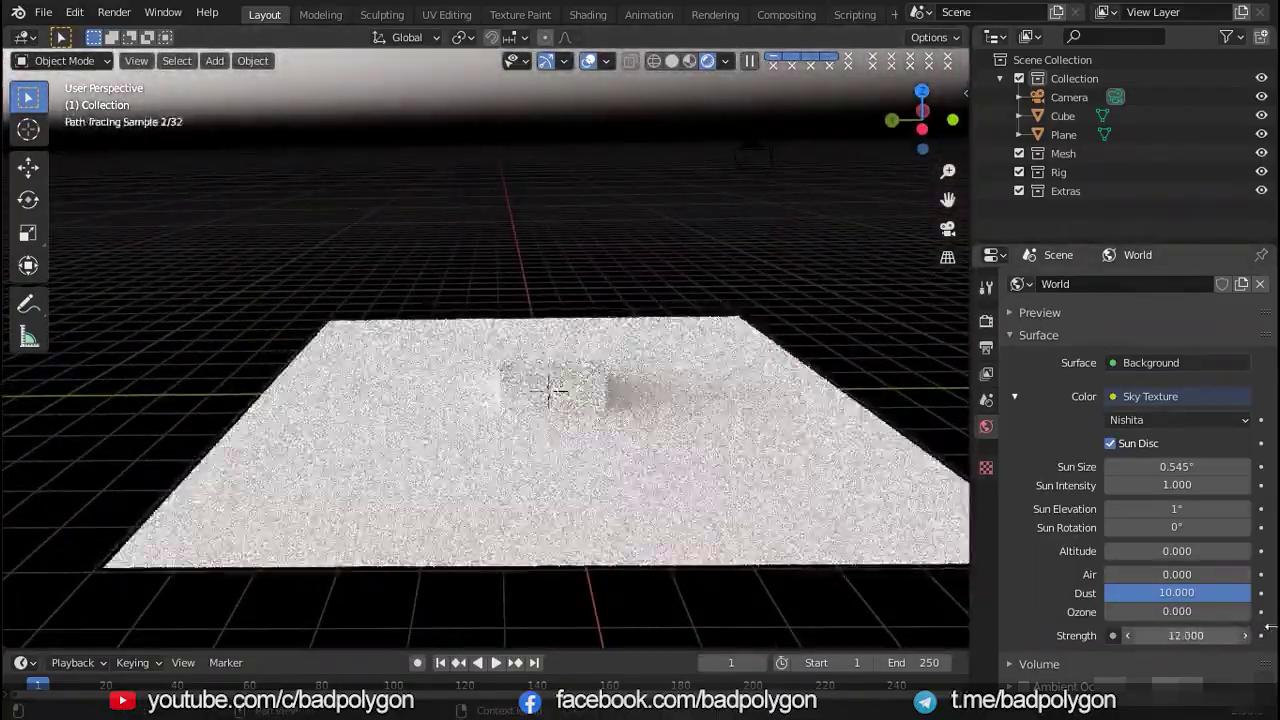
- Adjust world Strength to 10.3 and then 13.6, orbiting to inspect the brightly lit cube
mouse_move(734, 474)
middle_mouse_down()
mouse_move(734, 443)
mouse_move(580, 477)
mouse_move(632, 457)
mouse_move(537, 500)
middle_mouse_up()
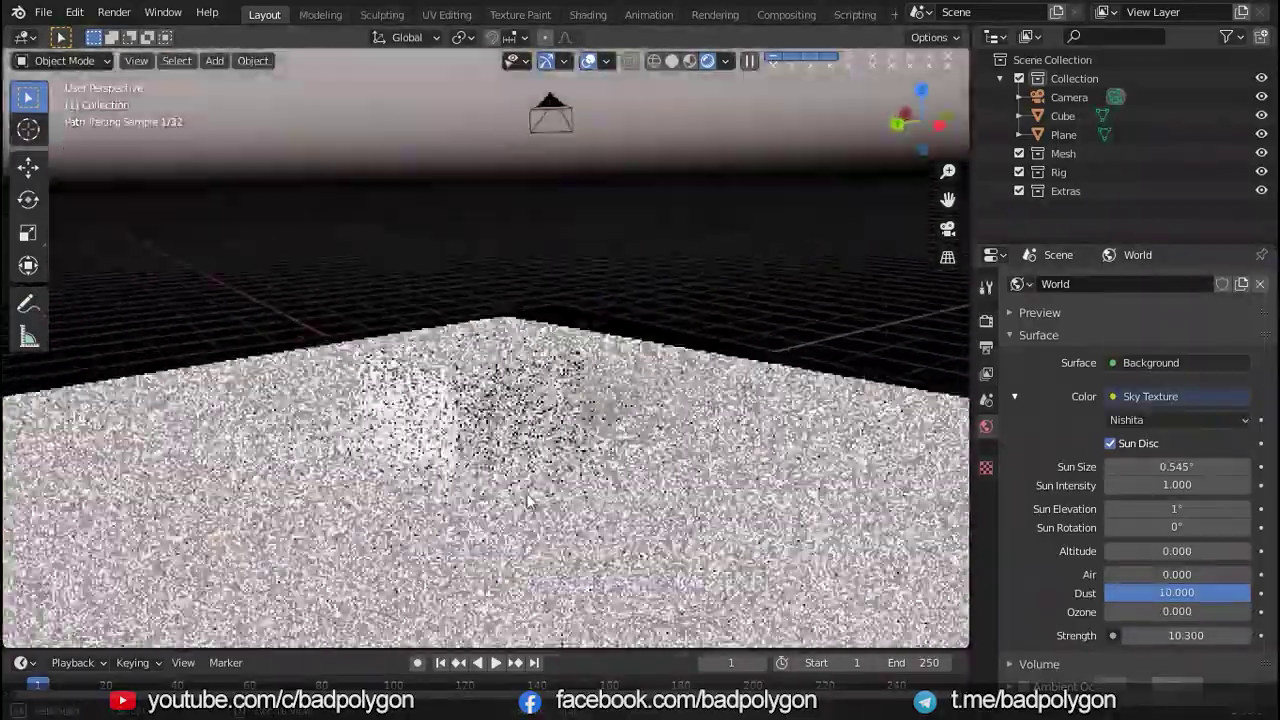
mouse_move(666, 549)
middle_mouse_down()
mouse_move(637, 577)
mouse_move(517, 563)
mouse_move(628, 558)
mouse_move(700, 537)
mouse_move(766, 463)
middle_mouse_up()
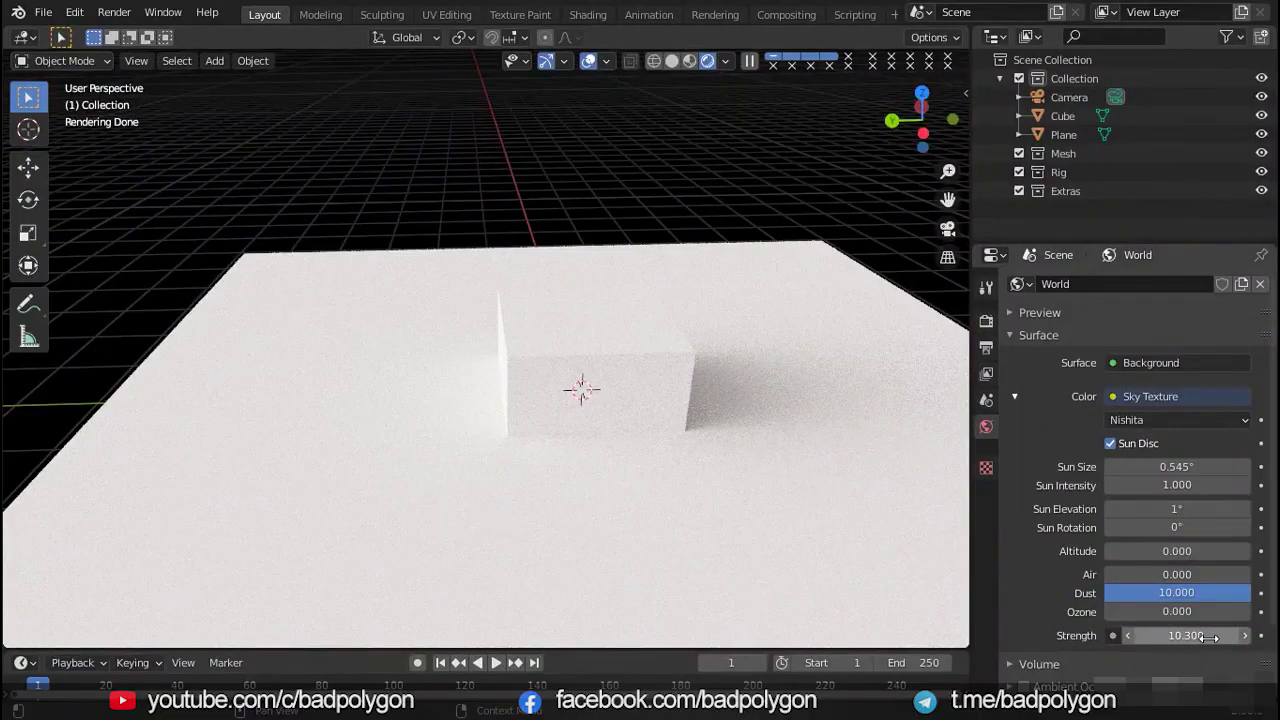
left_click_drag(1185, 637, 1209, 635)
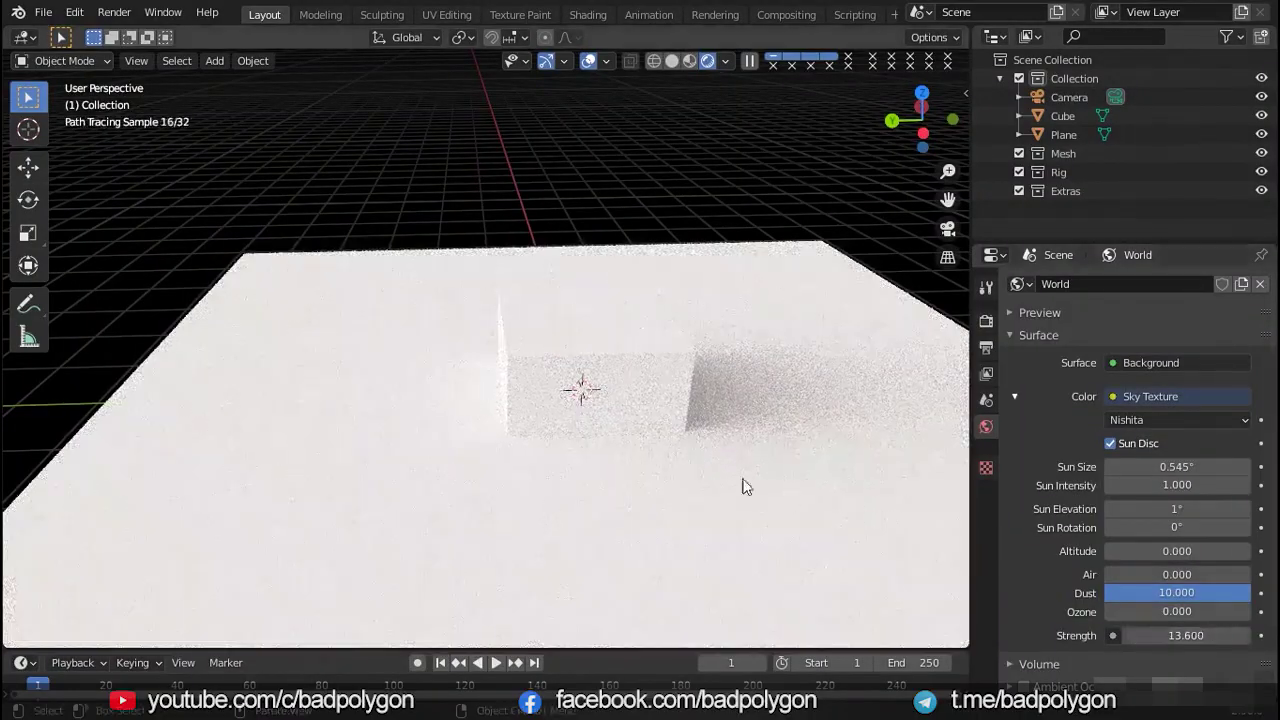
middle_click_drag(743, 486, 594, 517)
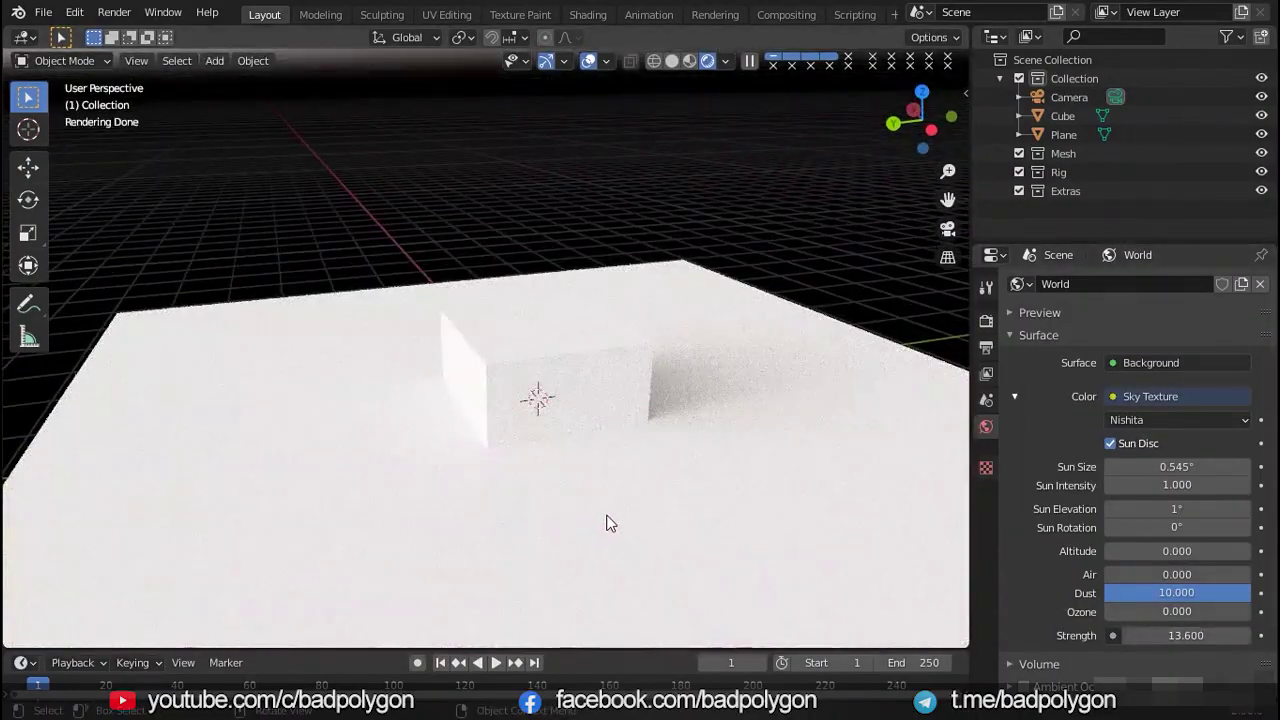